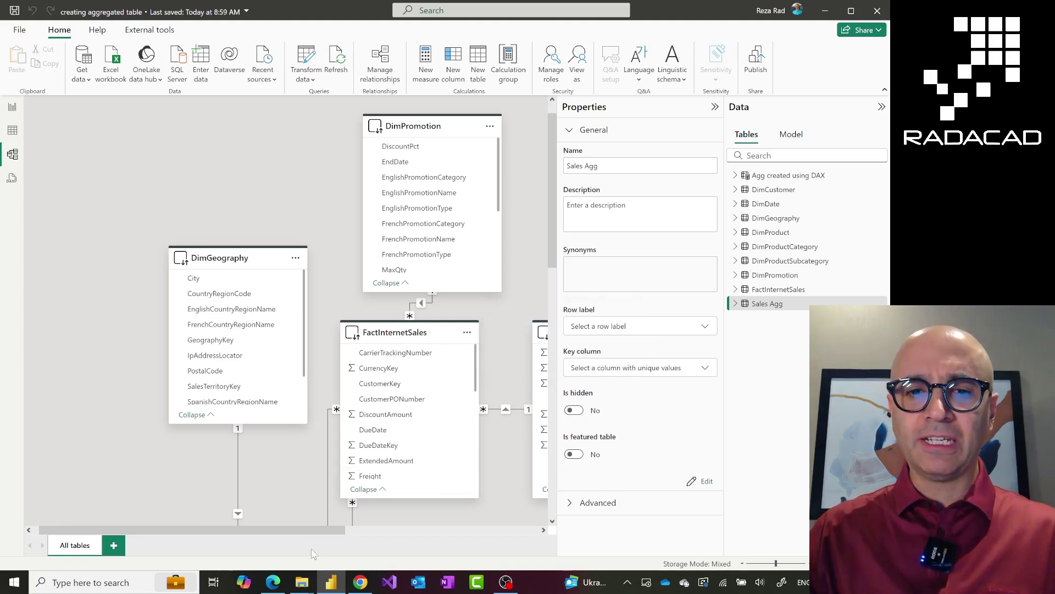
Review the model diagram around FactInternetSales and open the Power Query Editor, dismissing the preview-age notice
left_click_drag(311, 534, 396, 534)
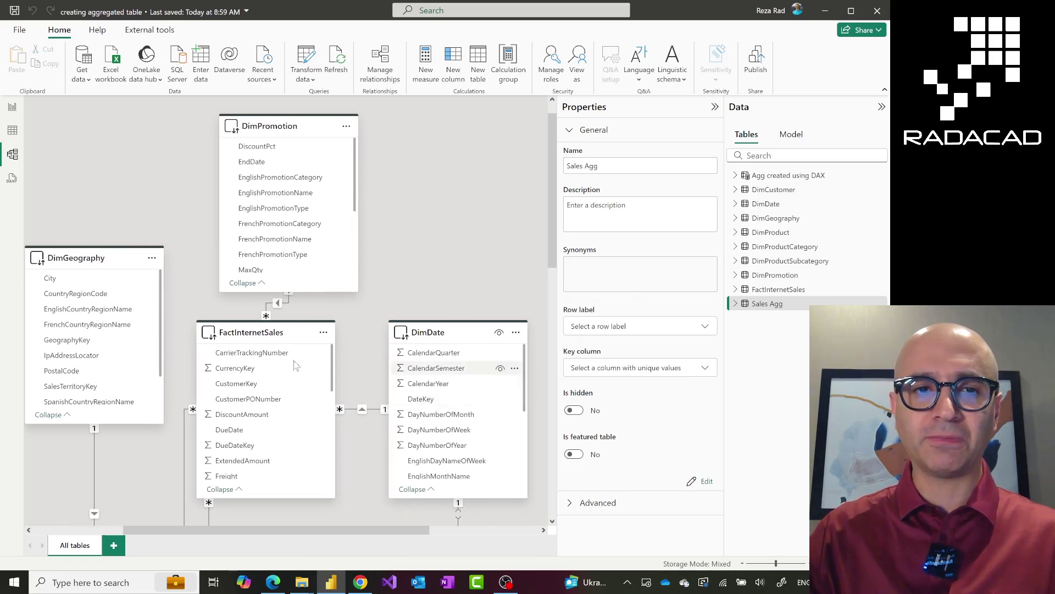
left_click_drag(289, 534, 265, 534)
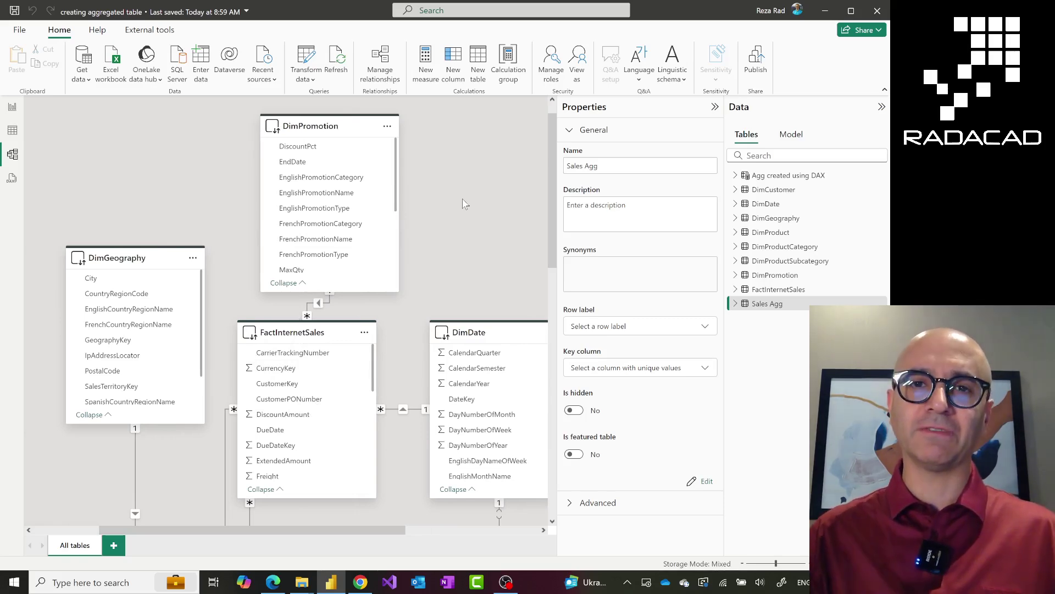
left_click(301, 59)
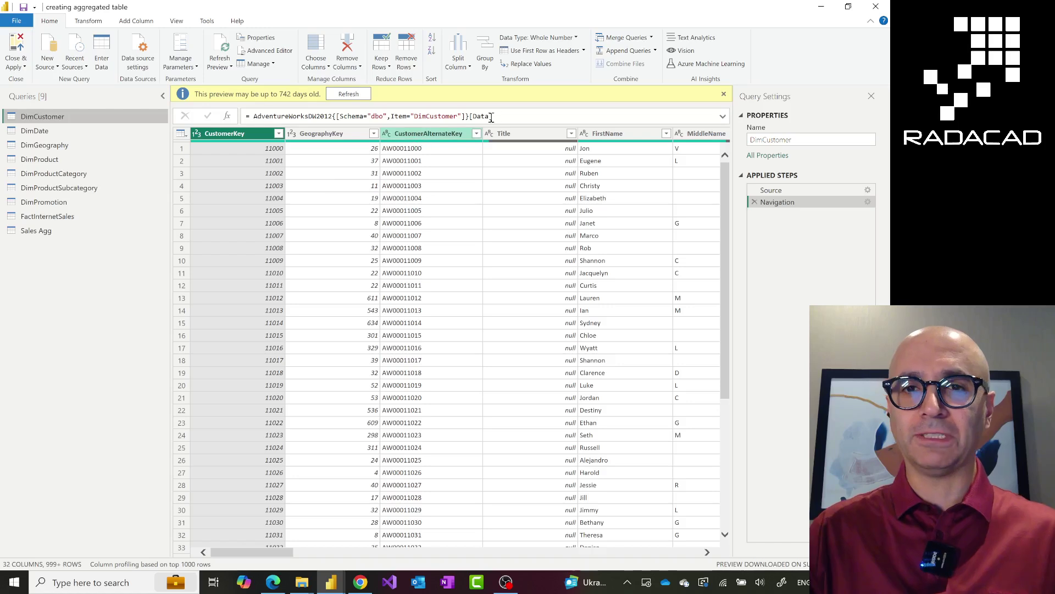
left_click(724, 95)
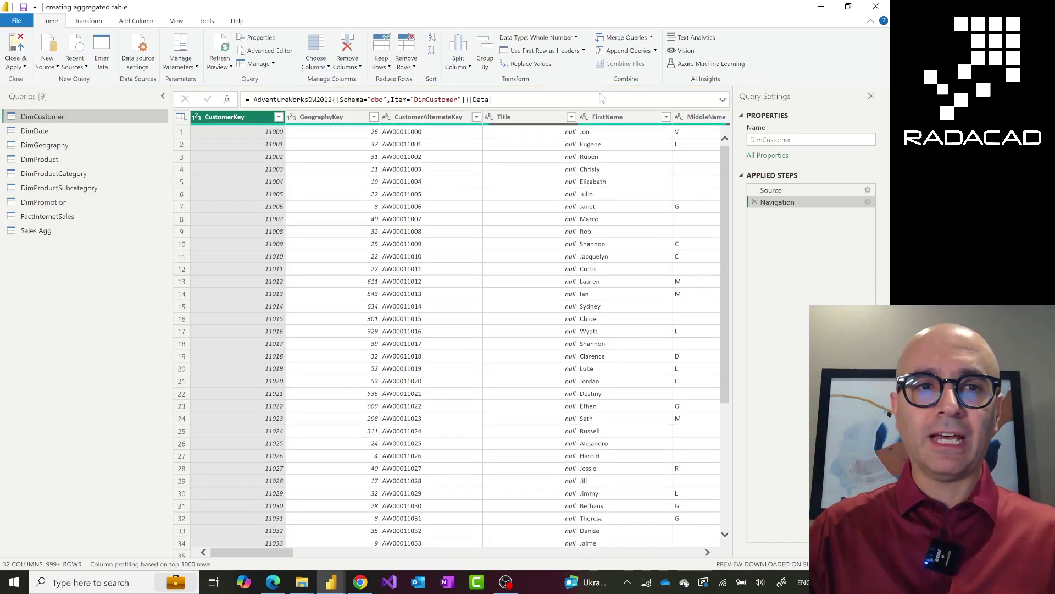
Examine the FactInternetSales query and the Source step of the Sales Agg query
left_click(60, 216)
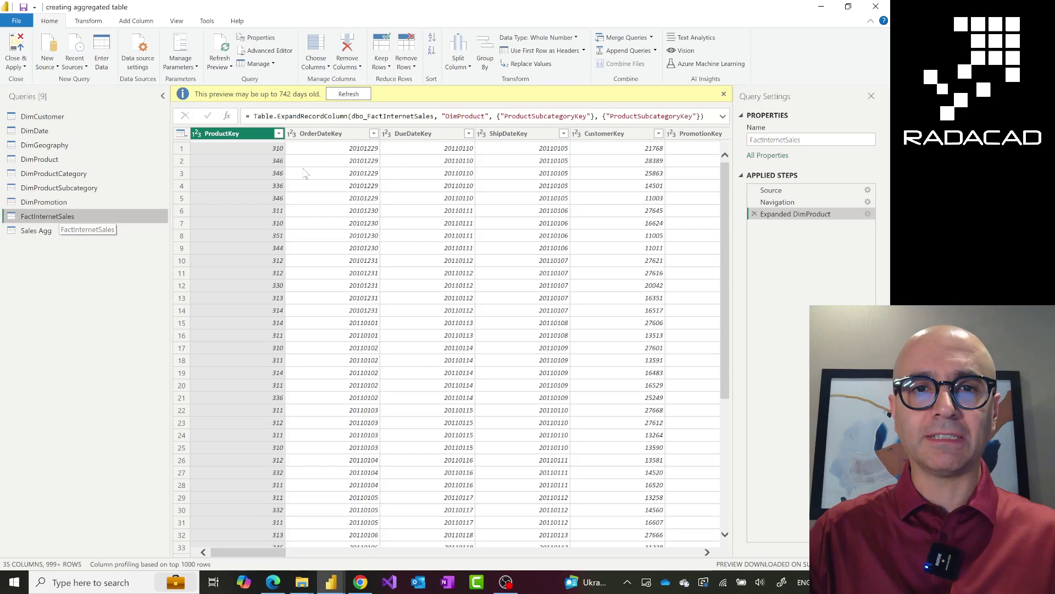
left_click(46, 234)
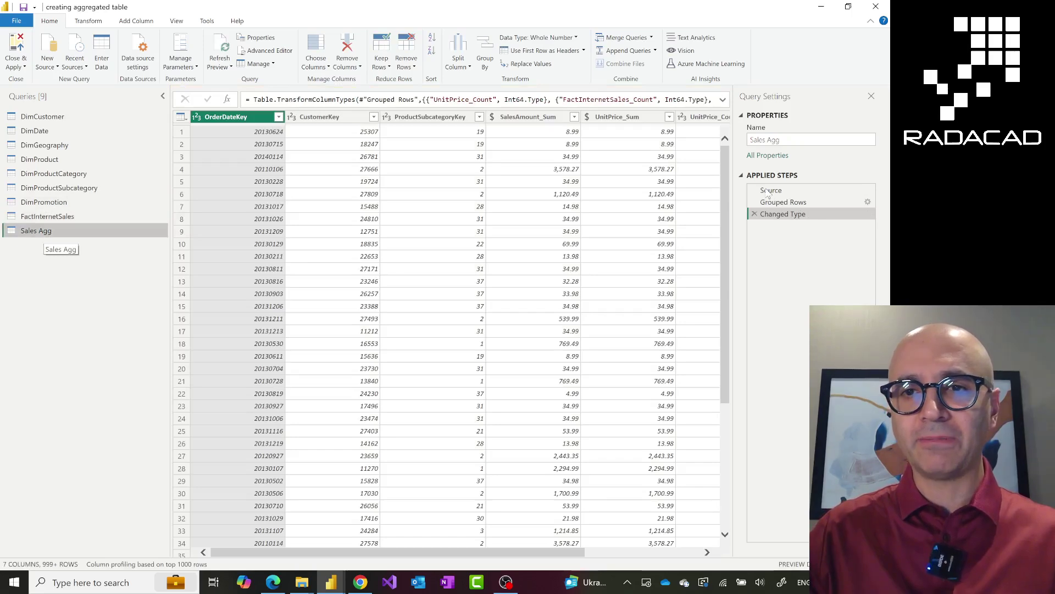
left_click(770, 190)
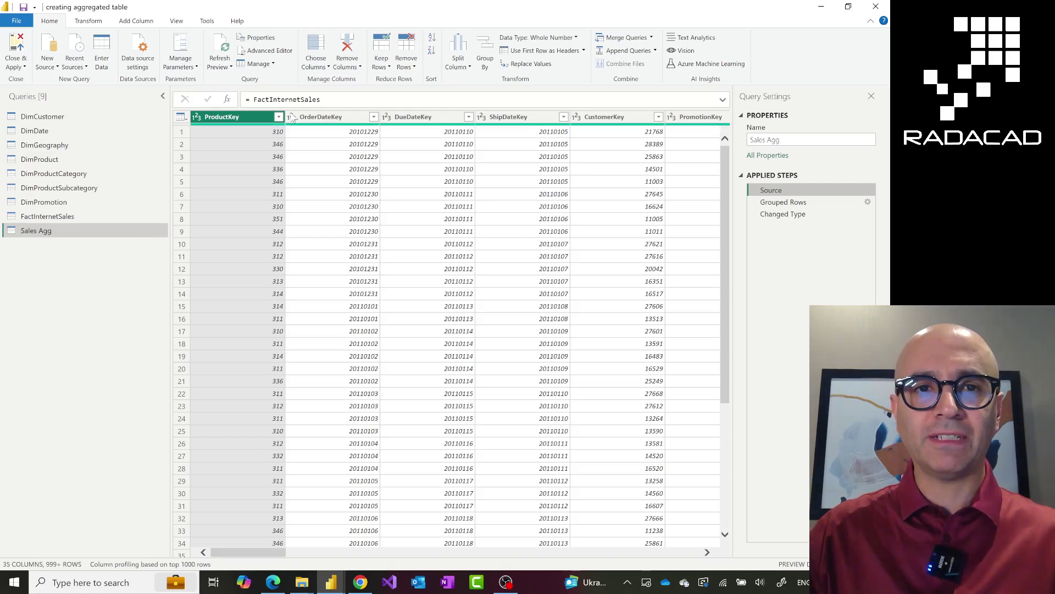
Look at the Reference option for the FactInternetSales query and the Group By transformation for Sales Agg
right_click(76, 220)
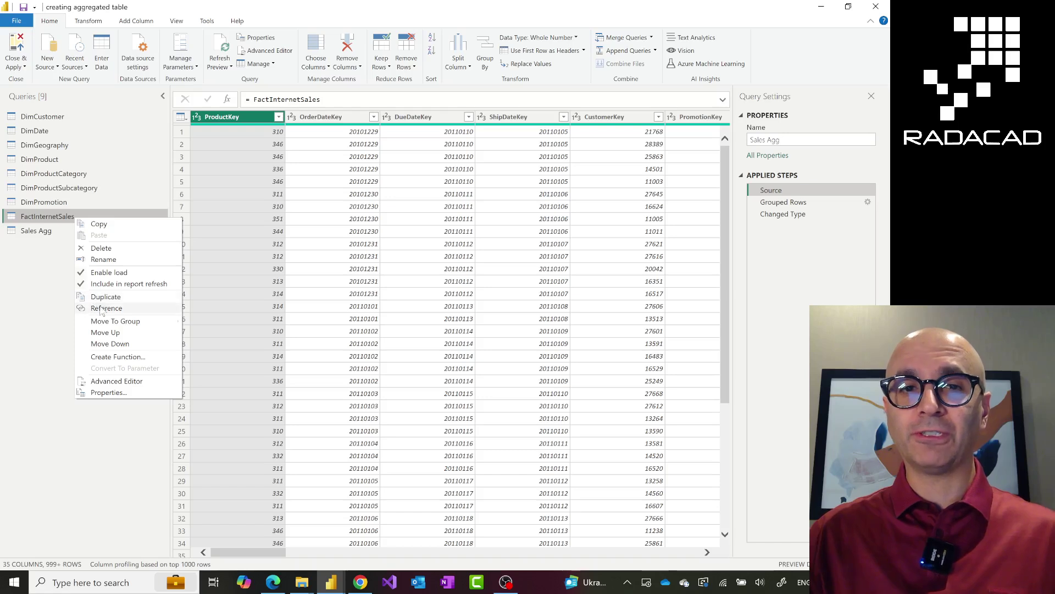
left_click(46, 237)
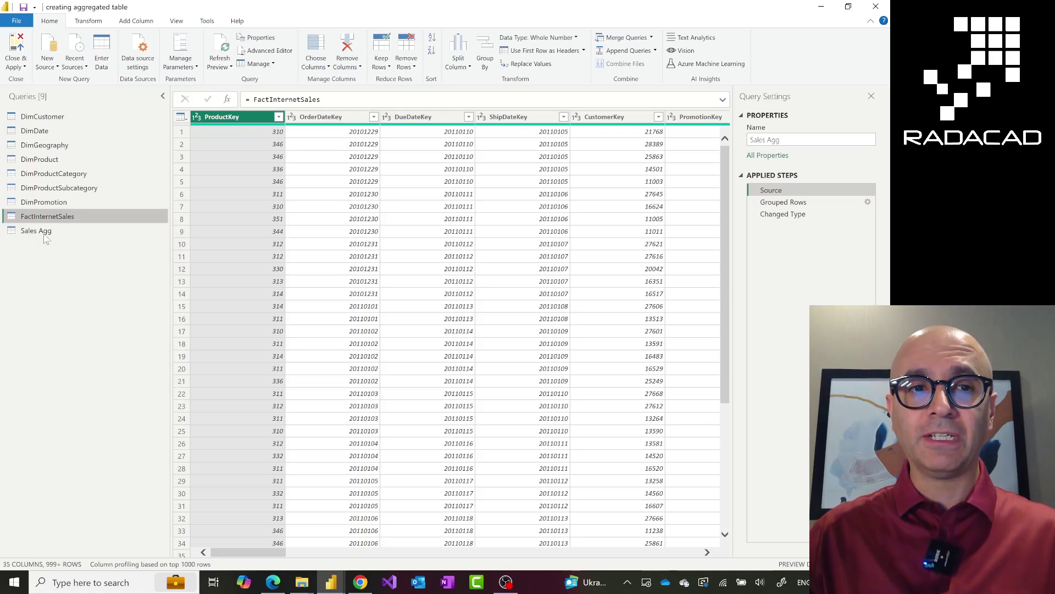
left_click(46, 236)
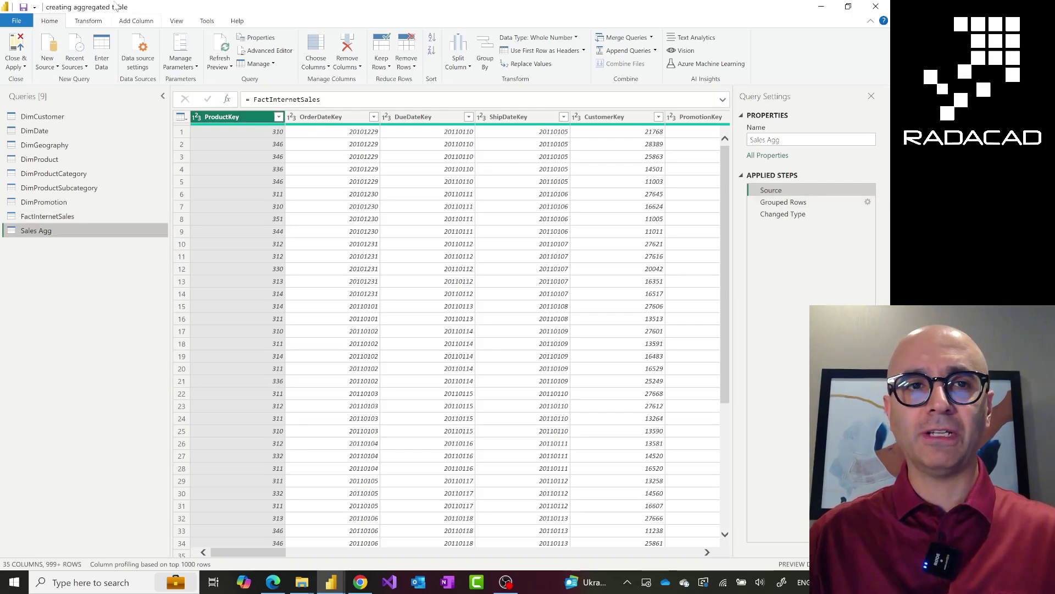
left_click(90, 22)
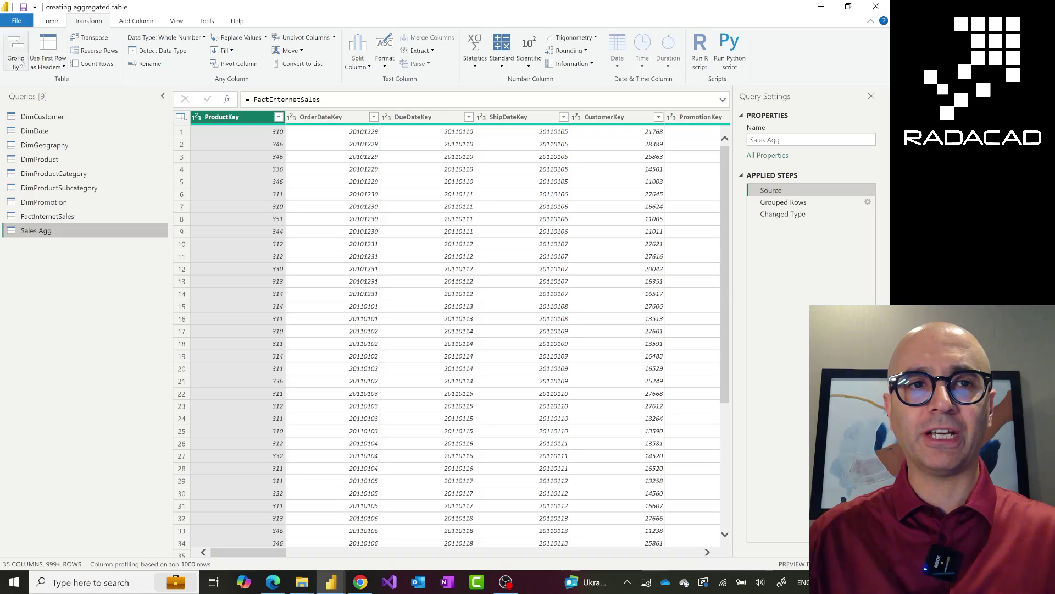
Open the settings of the Grouped Rows step in Sales Agg and review its grouping columns and aggregations
left_click(868, 205)
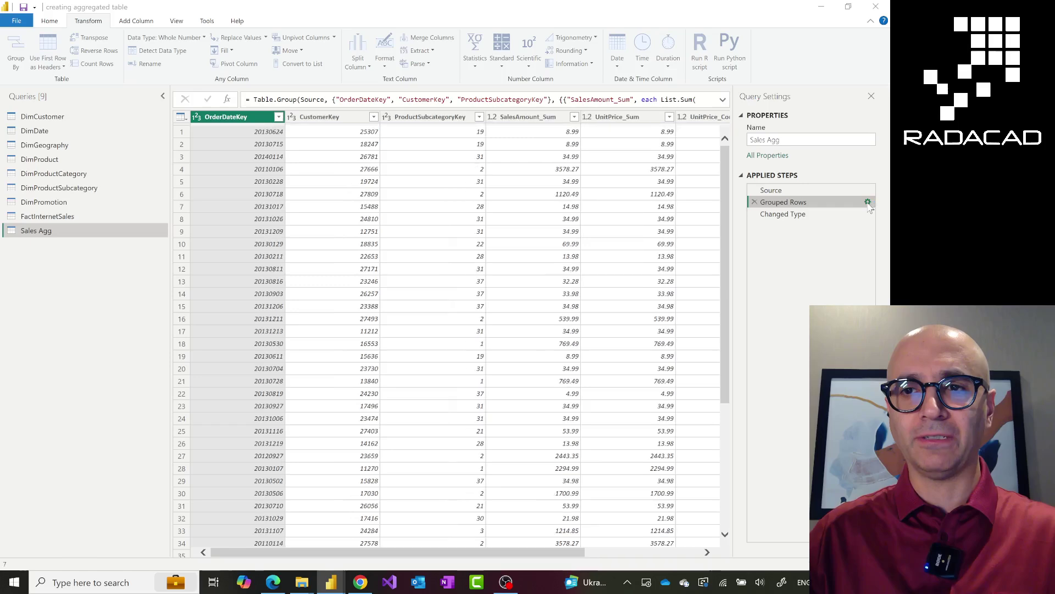
left_click(868, 202)
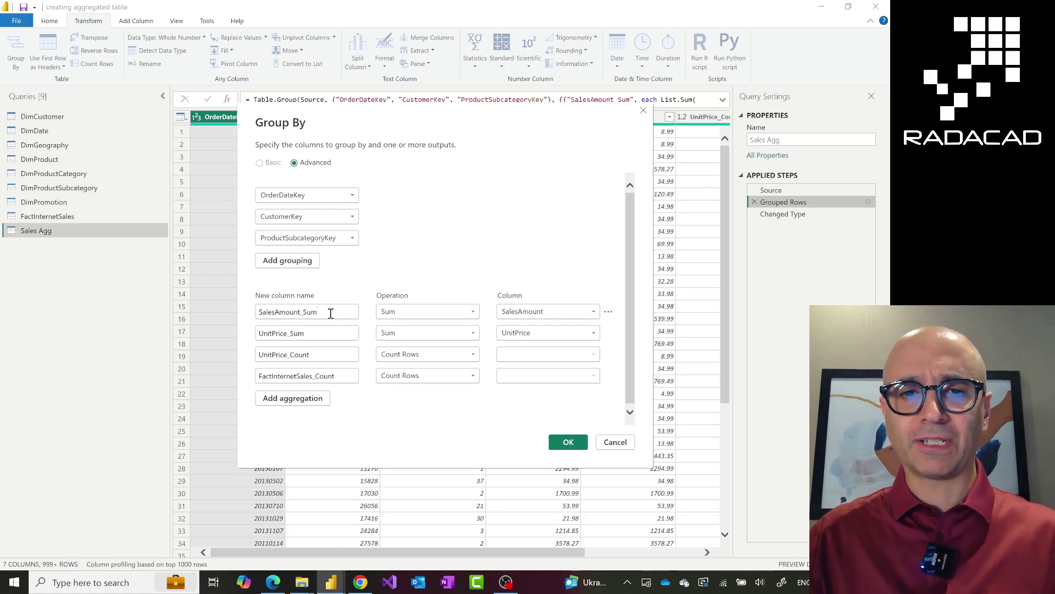
left_click(471, 312)
left_click(472, 311)
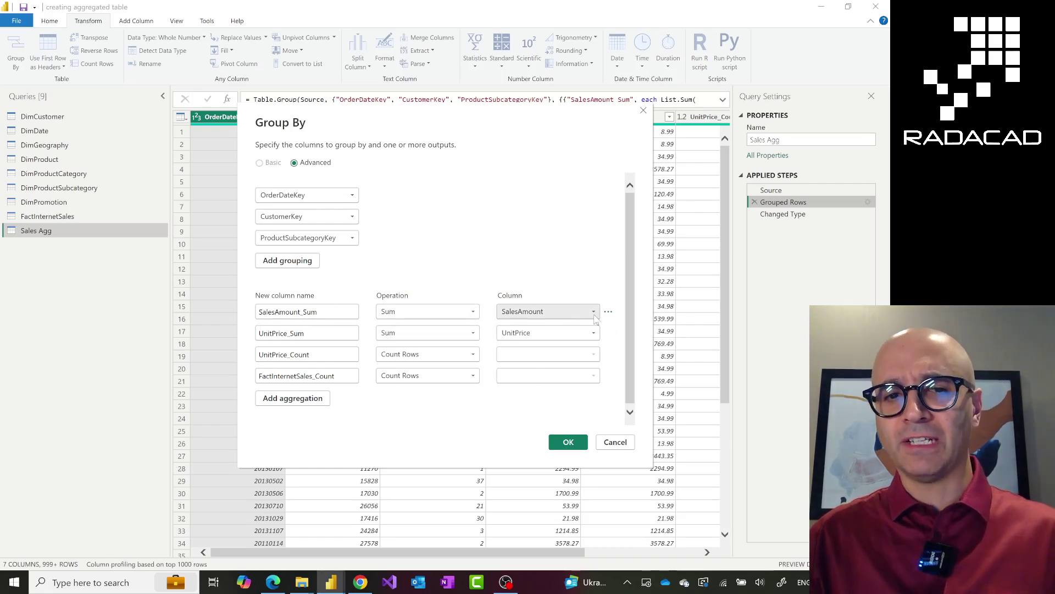
left_click(559, 337)
left_click(559, 337)
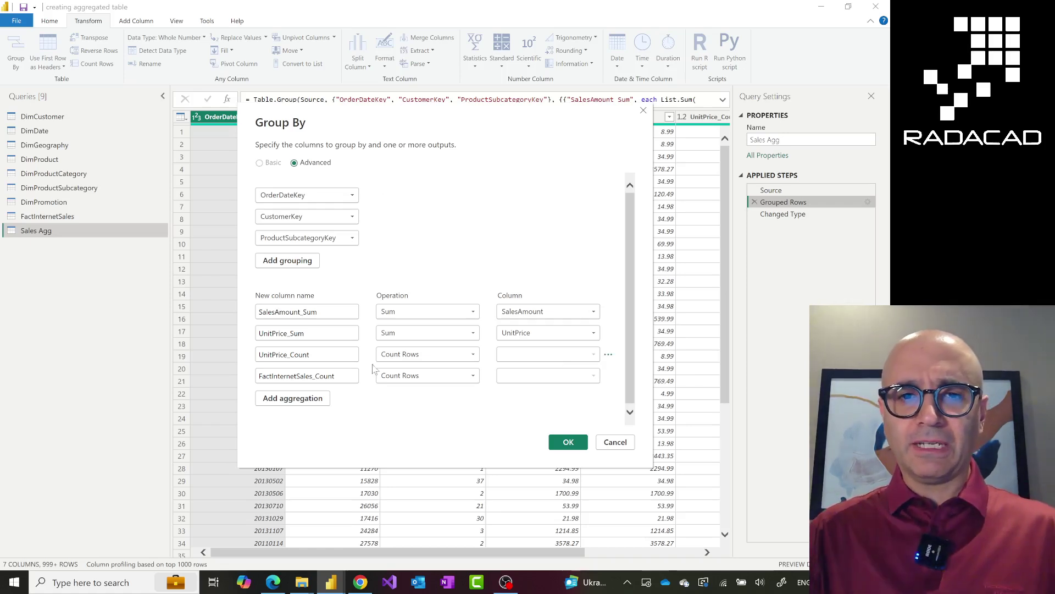
Launch ZoomIt and outline the grouping columns and the aggregation rows in the magnified Group By dialog
left_click(64, 586)
type("zoomit")
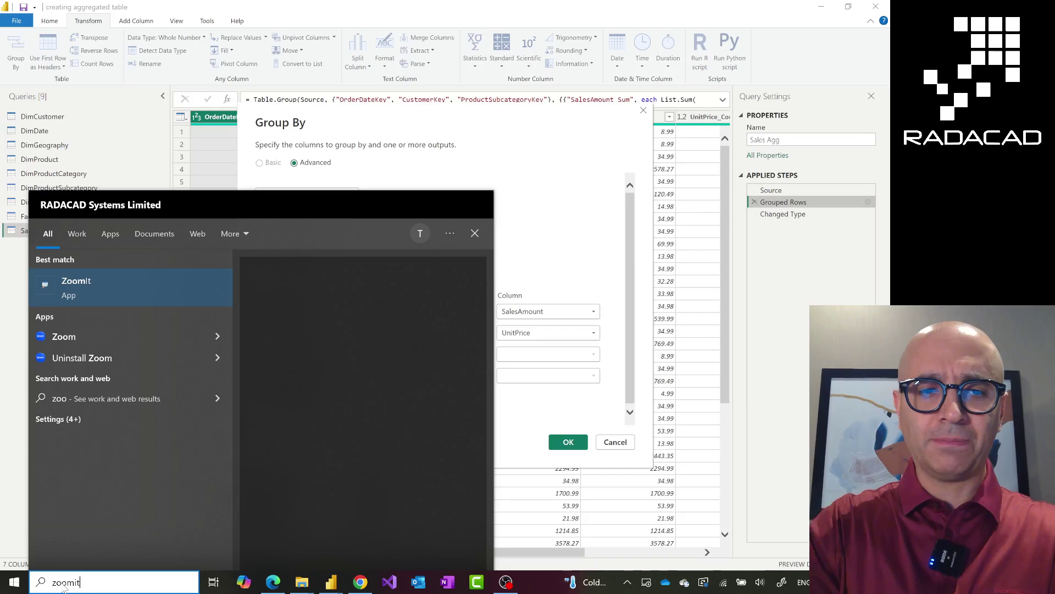
left_click(132, 297)
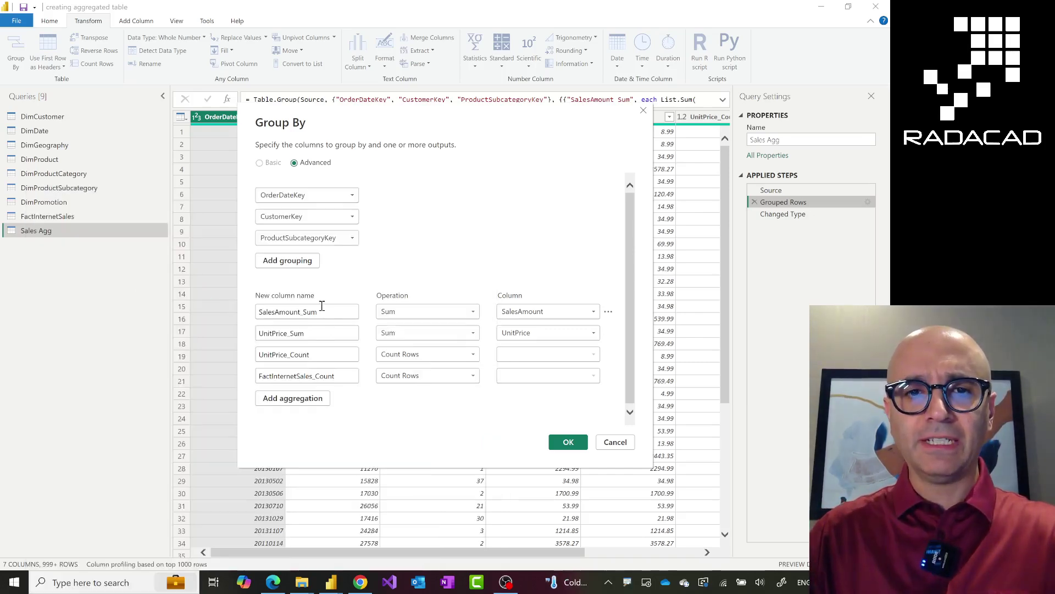
key("ctrl+1")
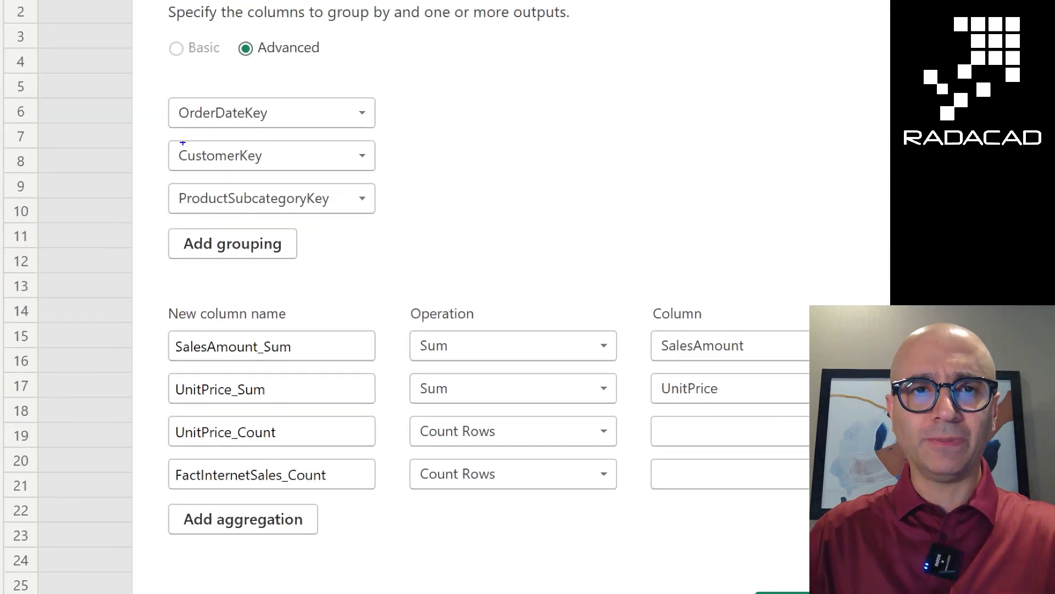
left_click_drag(162, 86, 439, 267)
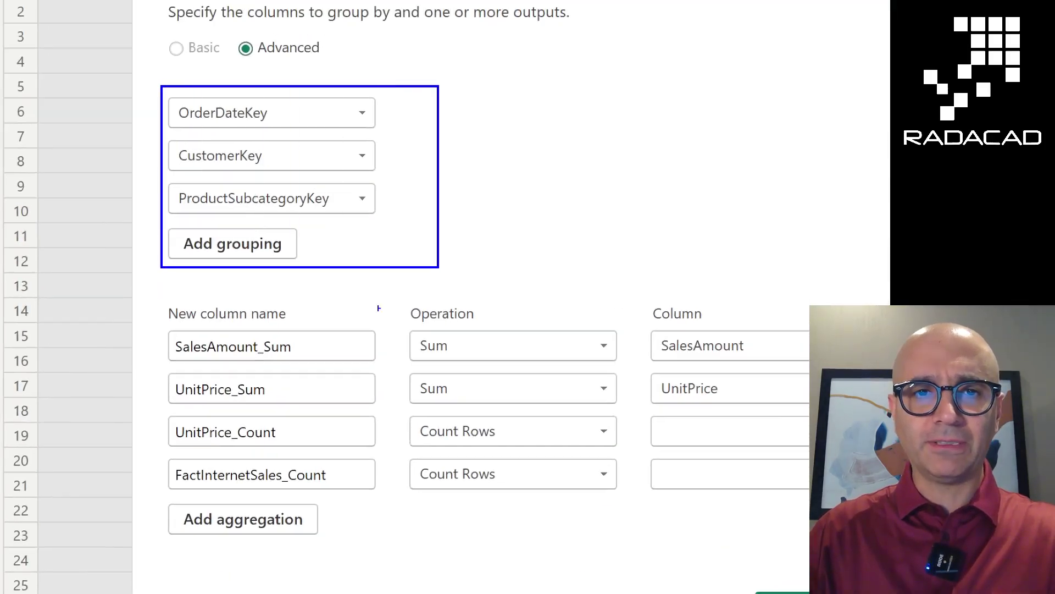
left_click_drag(159, 308, 813, 547)
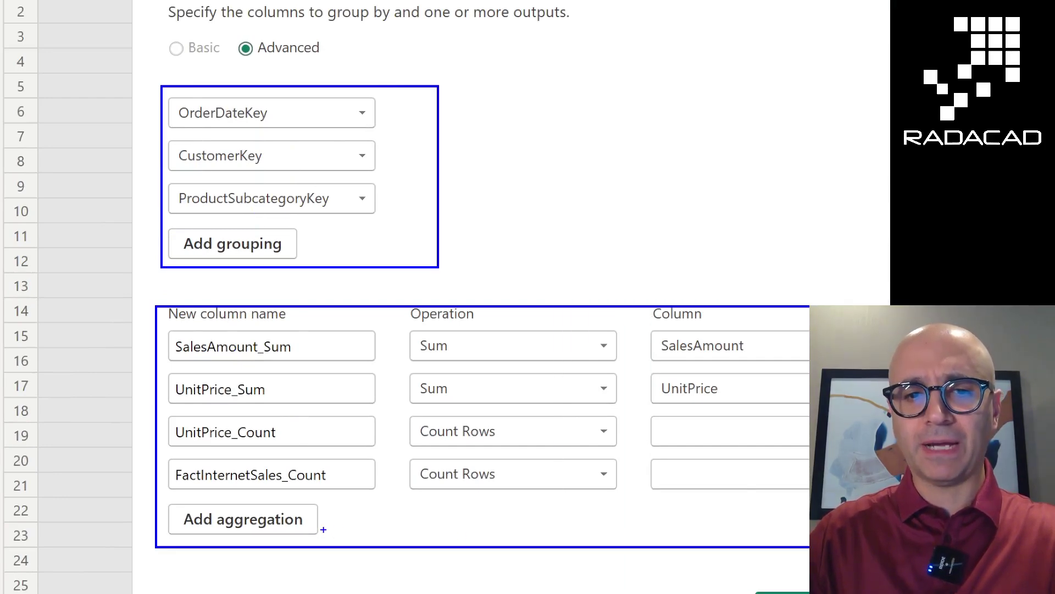
key("Escape")
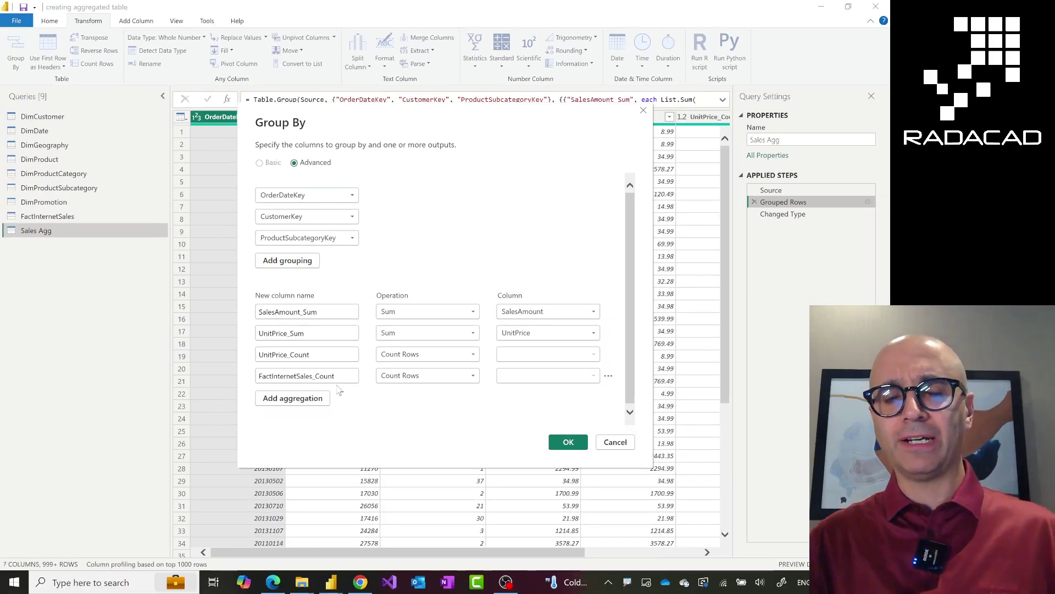
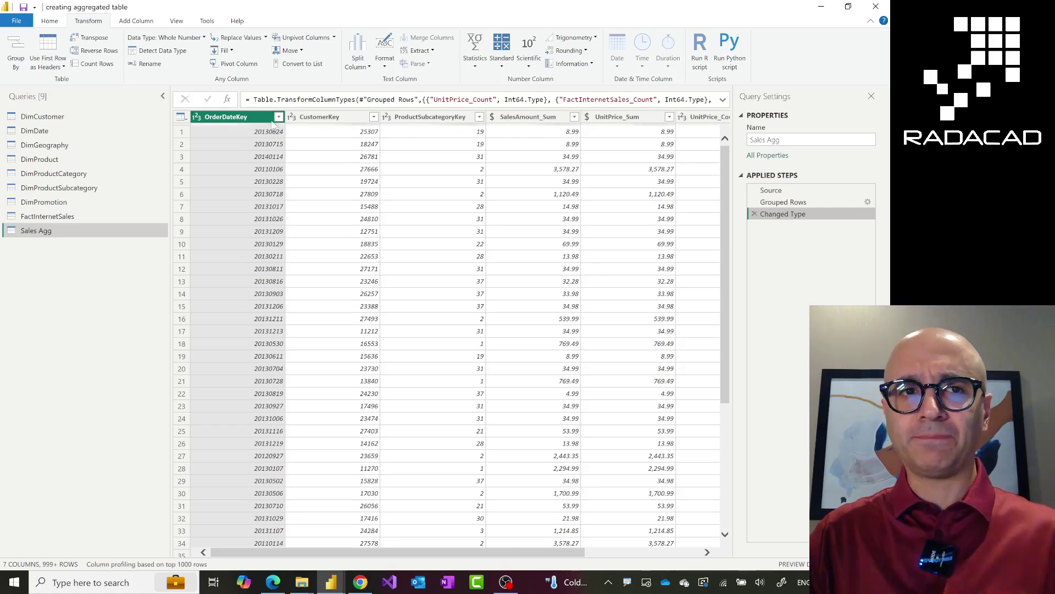
Close and apply the queries, and open the table "Agg created using DAX" in Table view
left_click(52, 23)
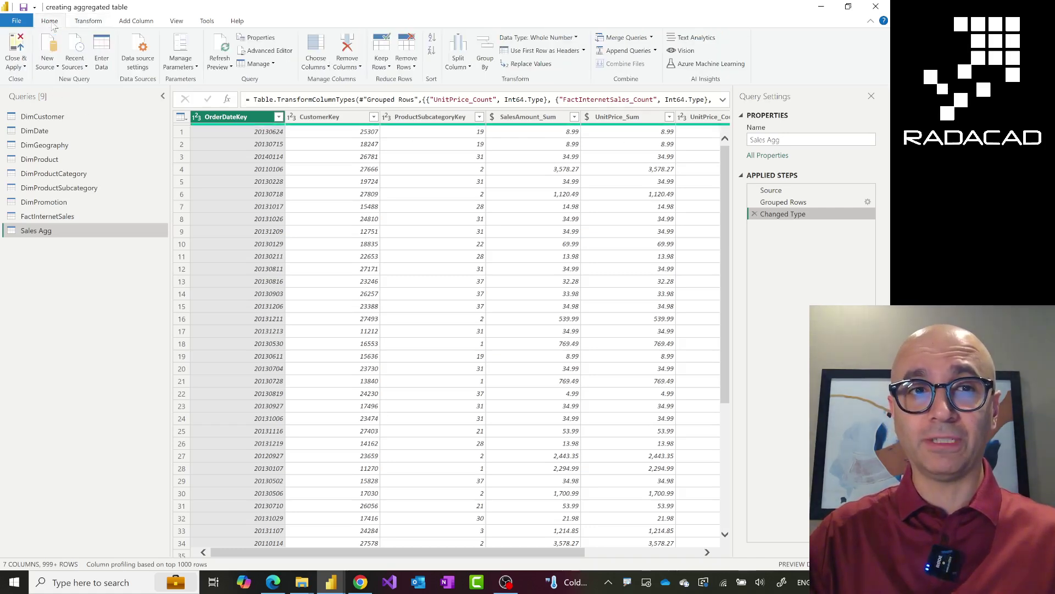
left_click(13, 48)
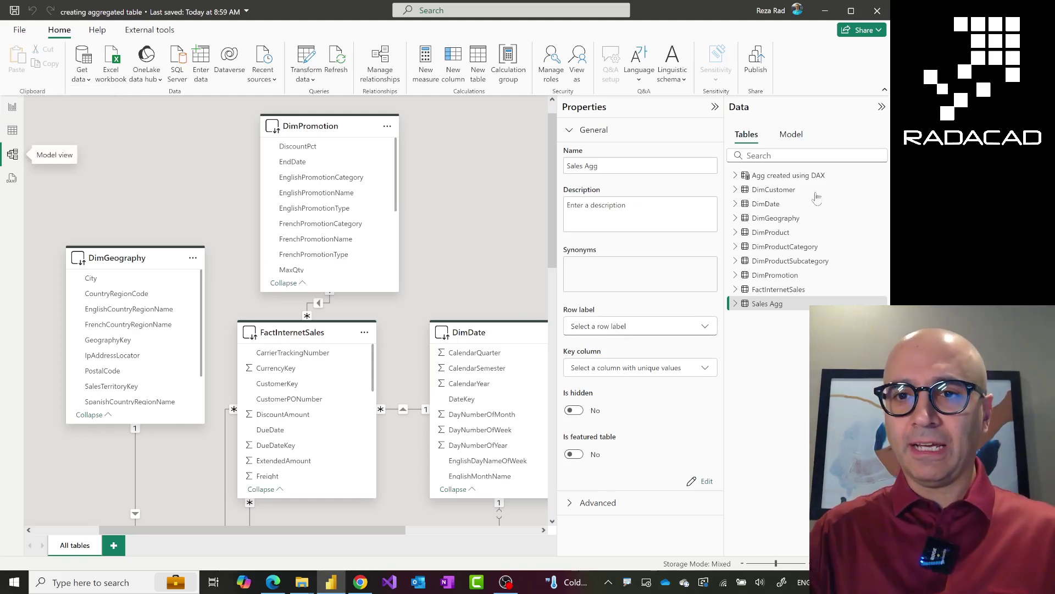
left_click(796, 179)
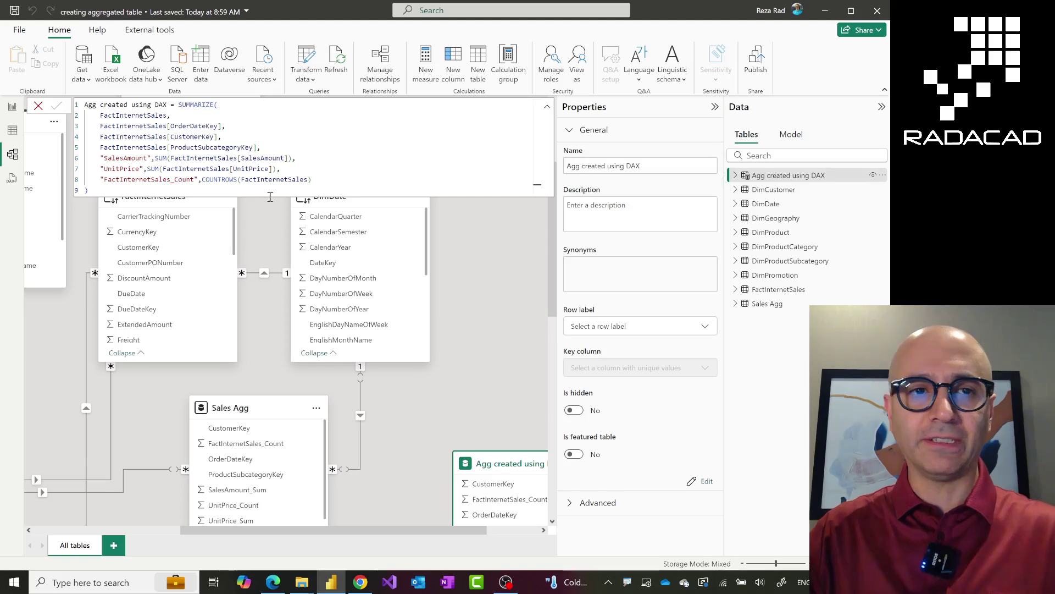
left_click(13, 130)
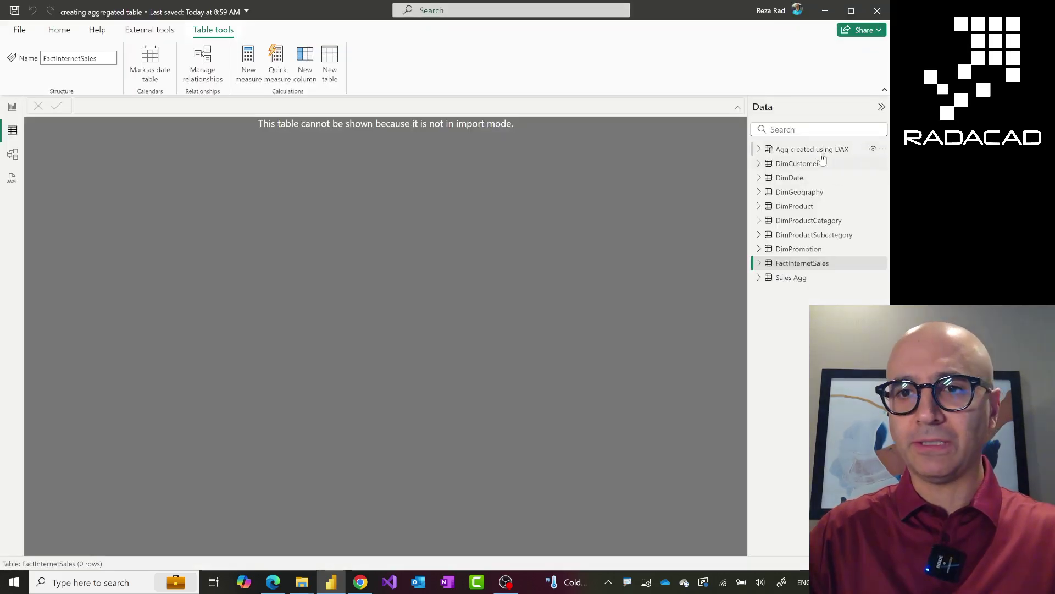
left_click(812, 150)
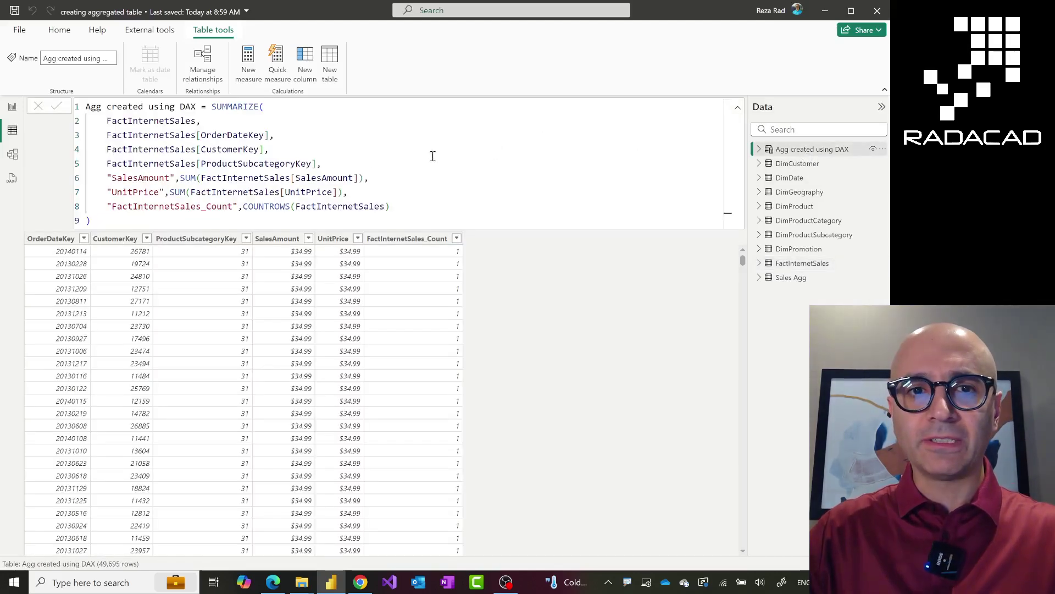
Examine the DAX formula by highlighting SUMMARIZE, FactInternetSales, the three grouping columns and the SalesAmount and UnitPrice SUM expressions
scroll(256, 191, "up", 3)
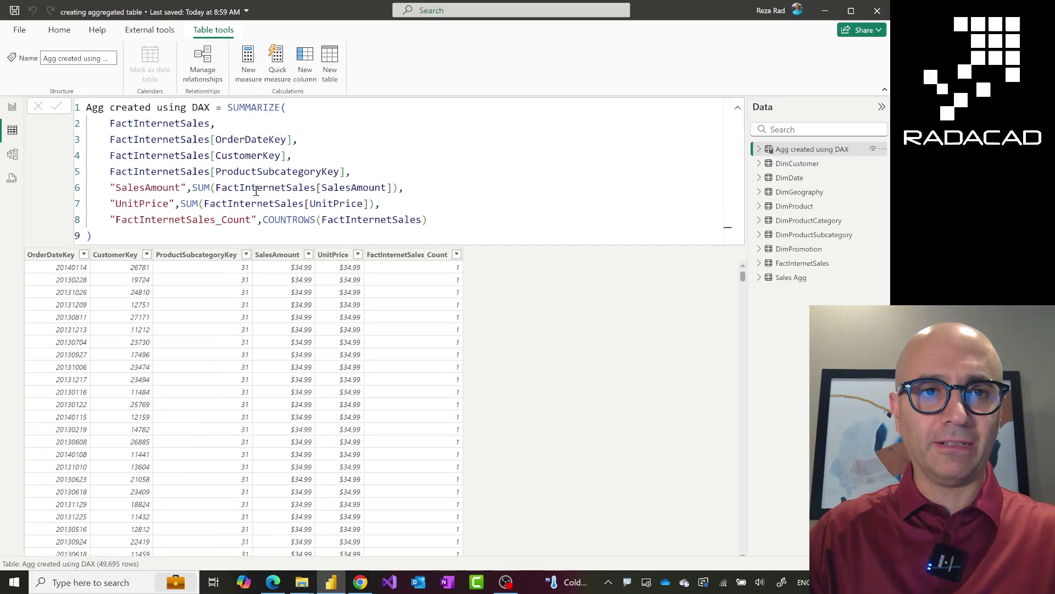
scroll(256, 190, "up", 3)
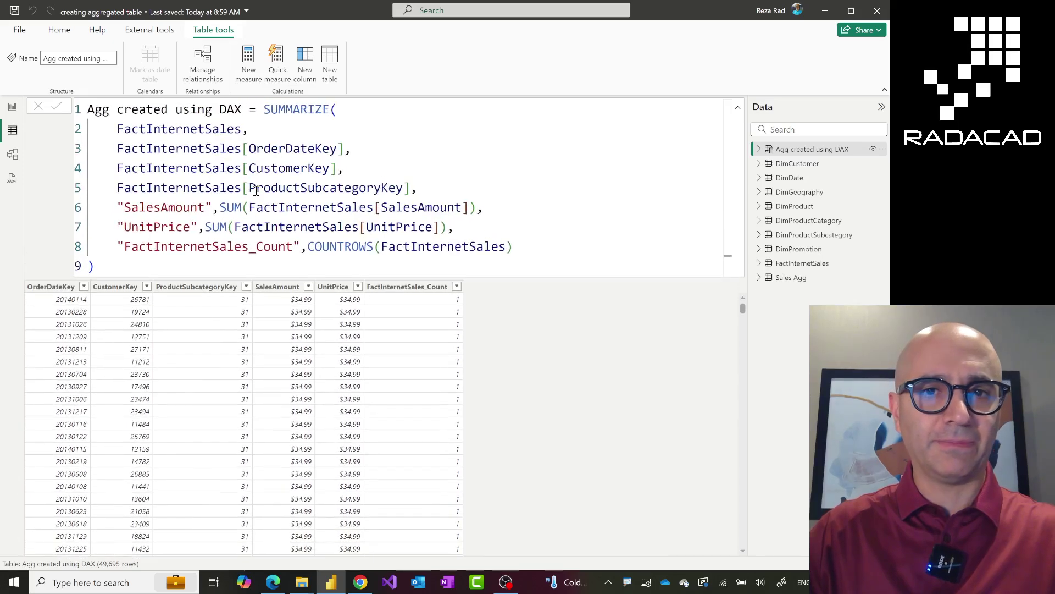
scroll(256, 191, "up", 1)
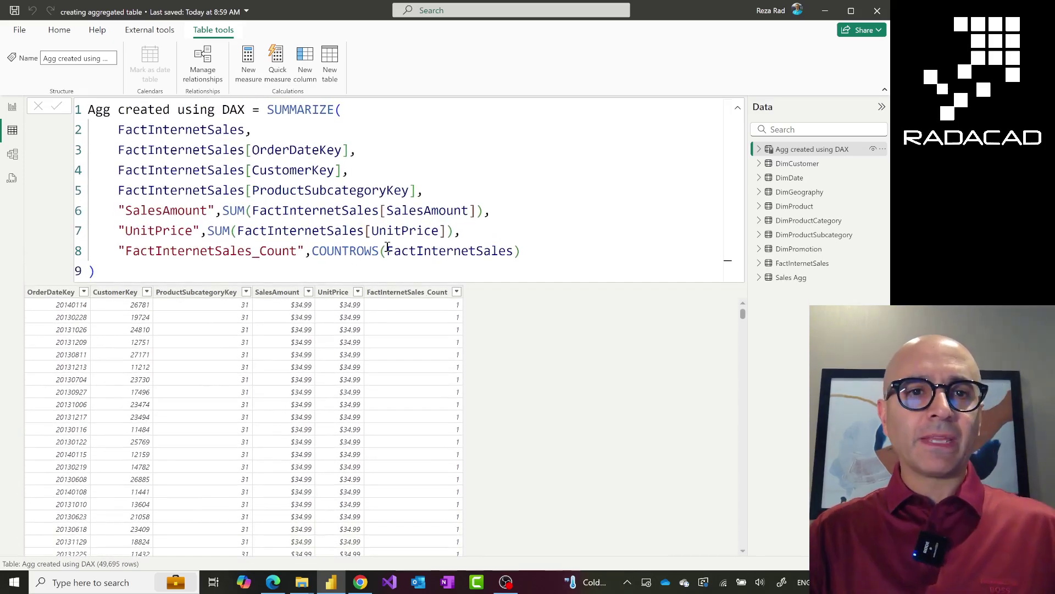
double_click(304, 109)
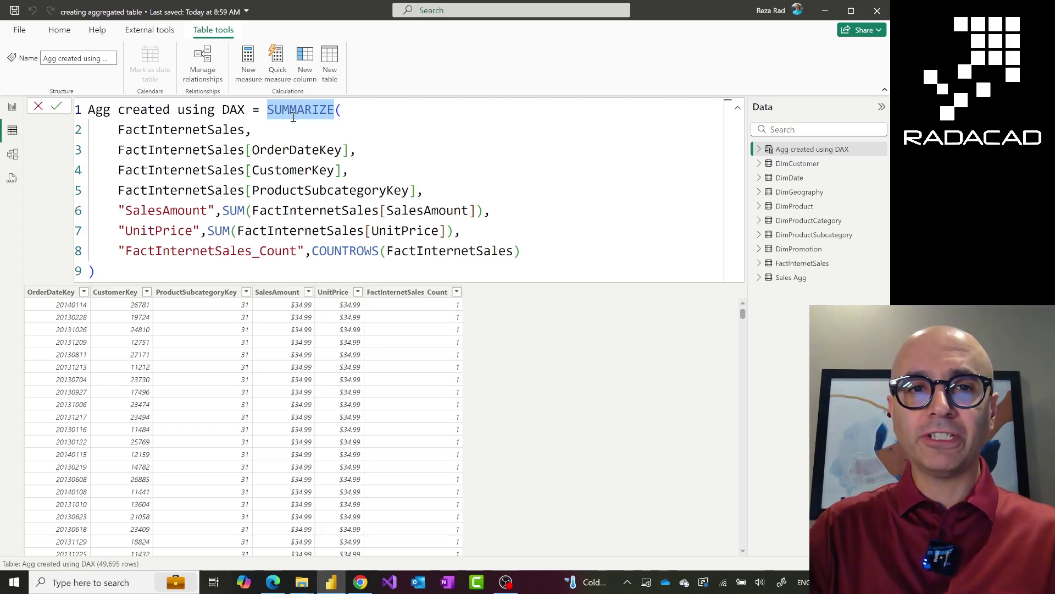
double_click(207, 130)
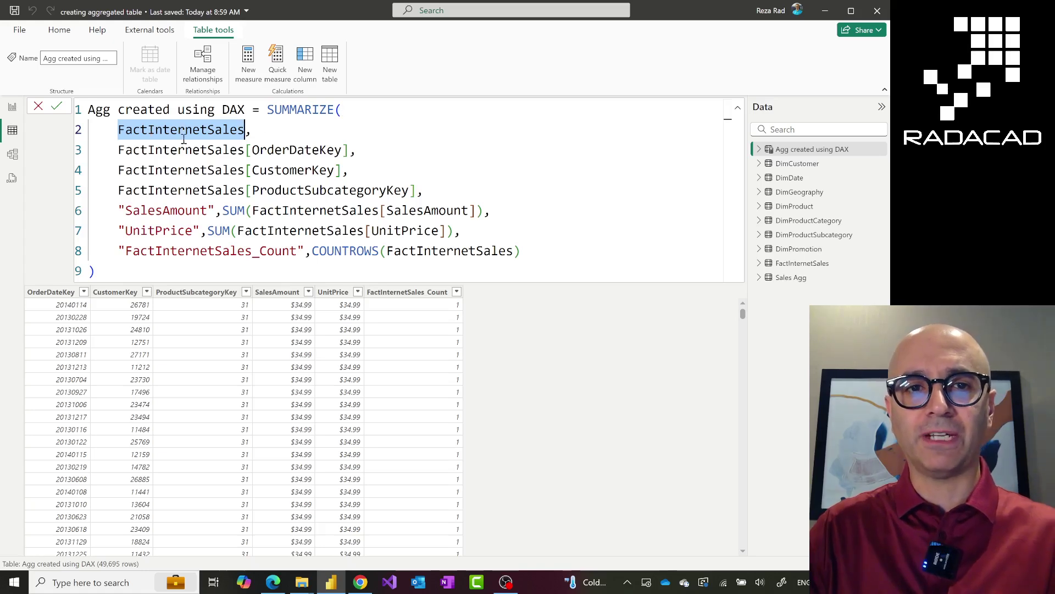
left_click(140, 150)
left_click_drag(117, 150, 424, 187)
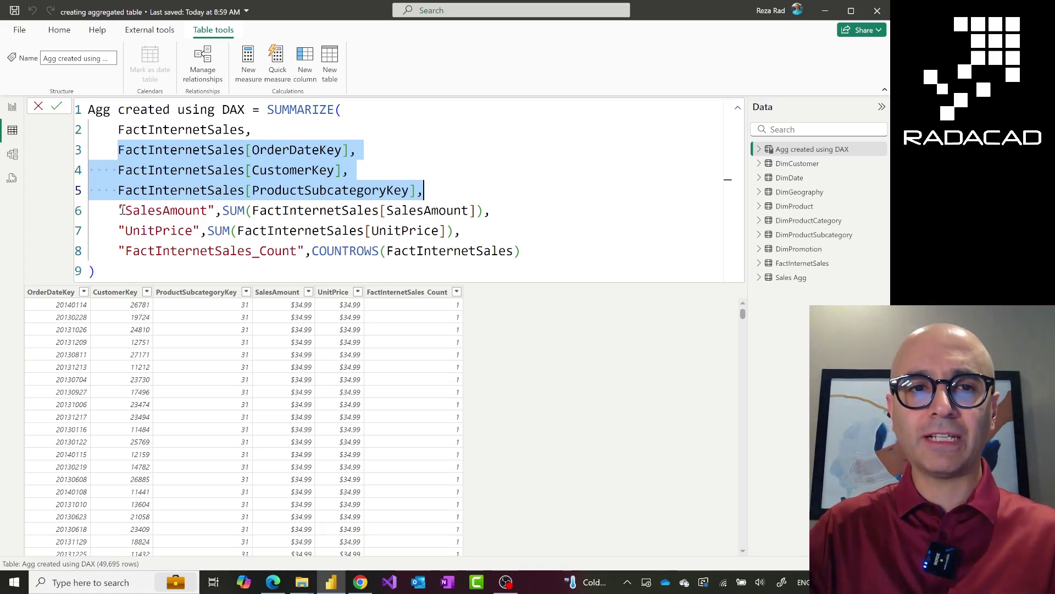
left_click_drag(121, 210, 484, 212)
left_click(252, 211)
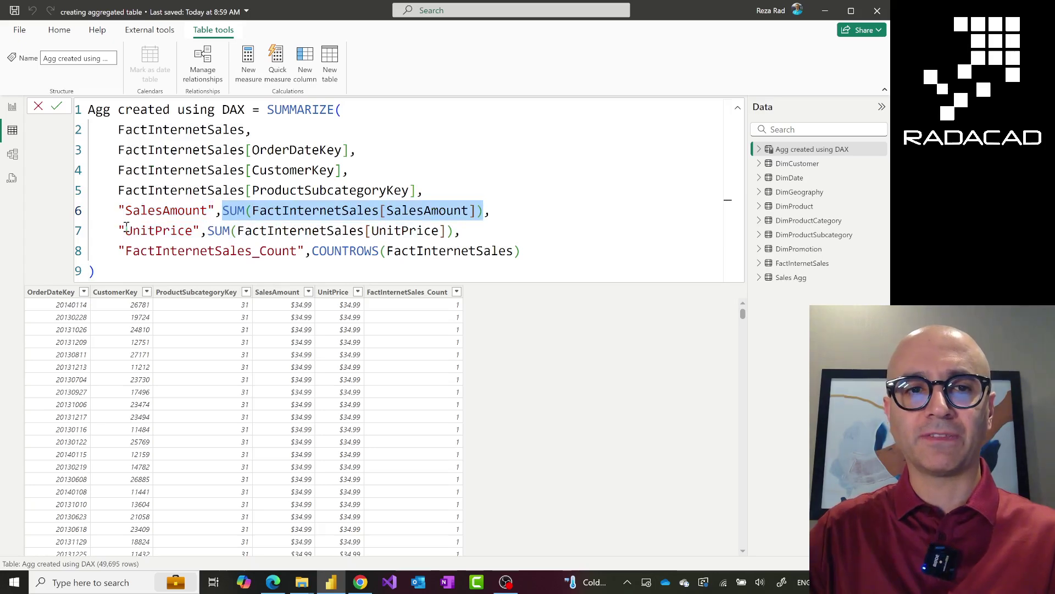
left_click_drag(118, 231, 448, 232)
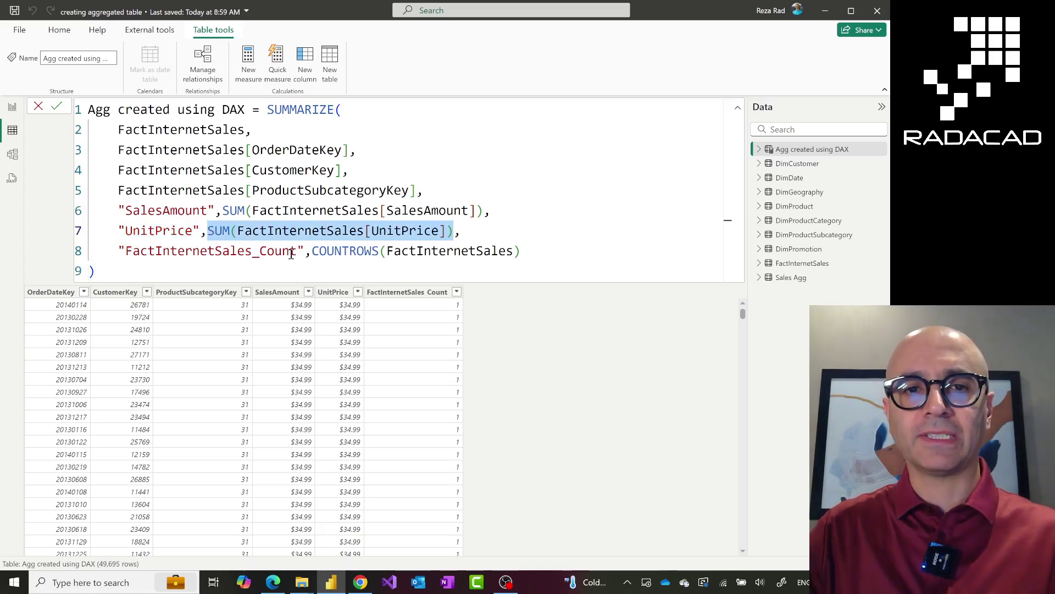
Highlight the COUNTROWS(FactInternetSales) expression in the DAX formula, then clear the highlight
left_click_drag(313, 252, 548, 254)
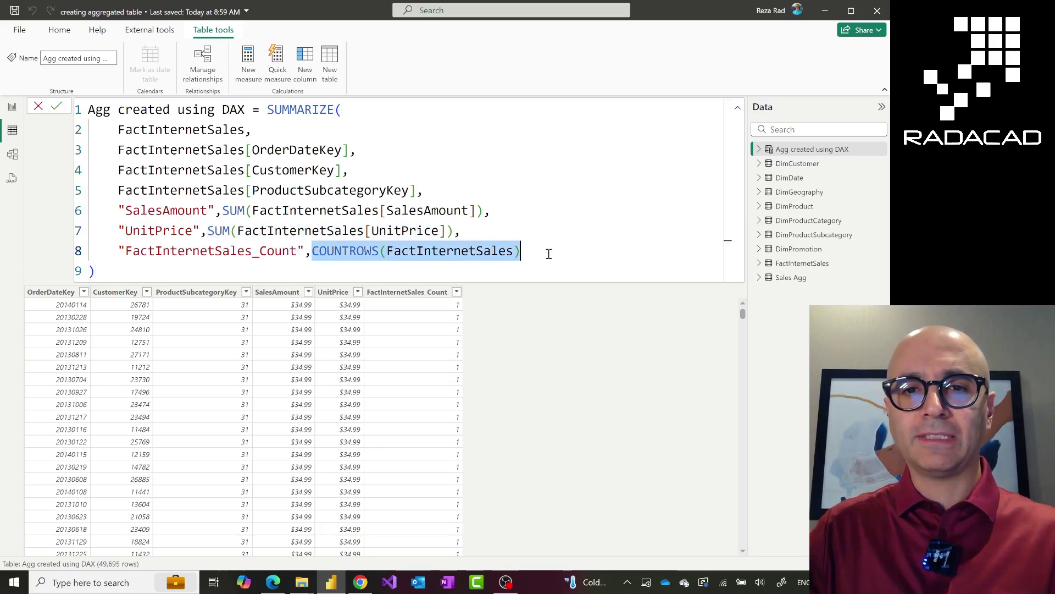
left_click(318, 269)
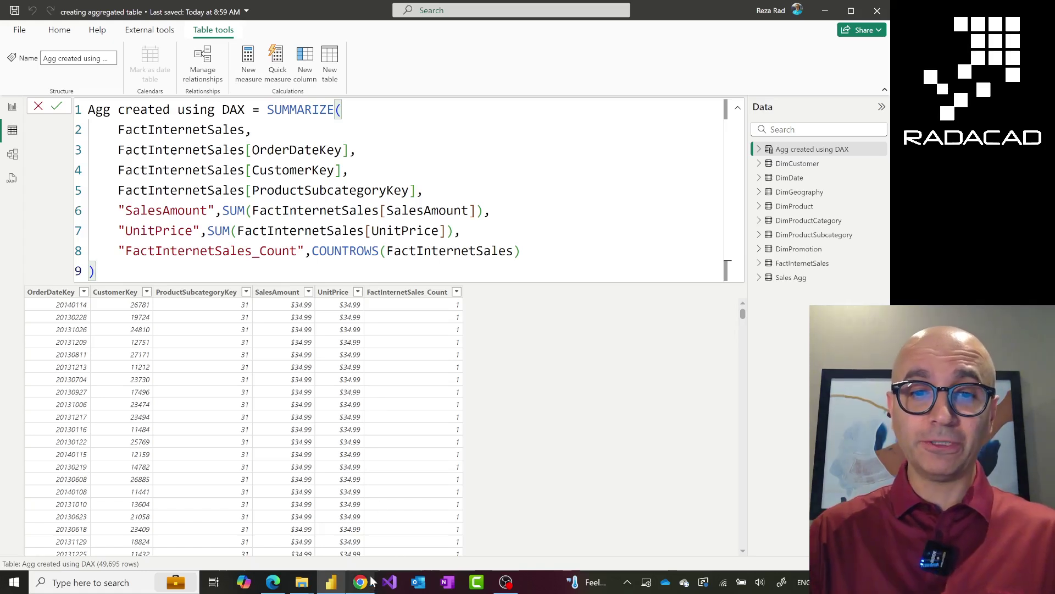
Switch to the TorontoLH lakehouse in Chrome and check its Lakehouse and SQL analytics endpoint mode options without changing the mode
mouse_move(366, 586)
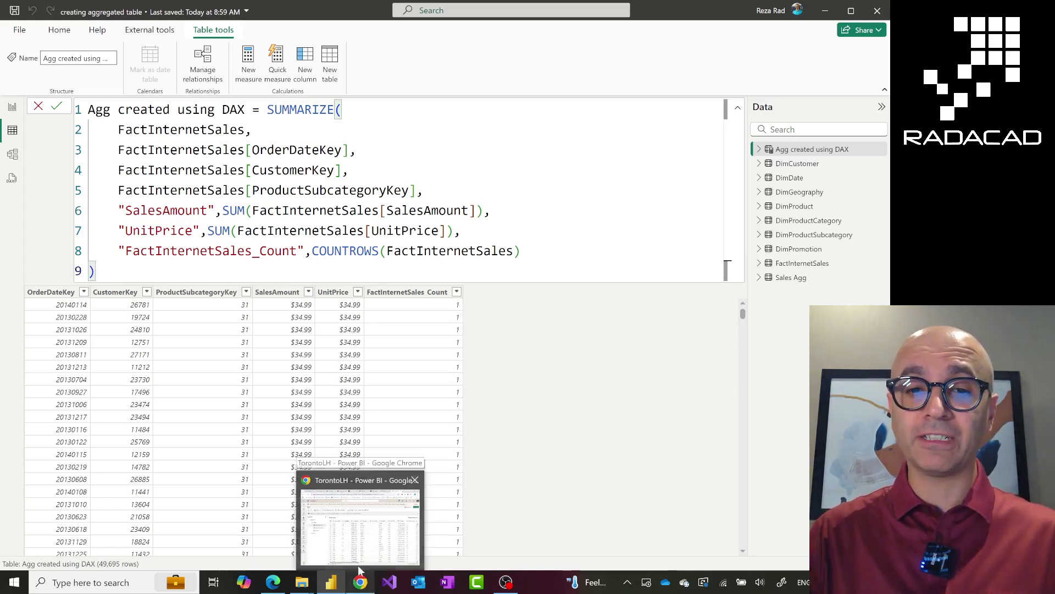
left_click(354, 545)
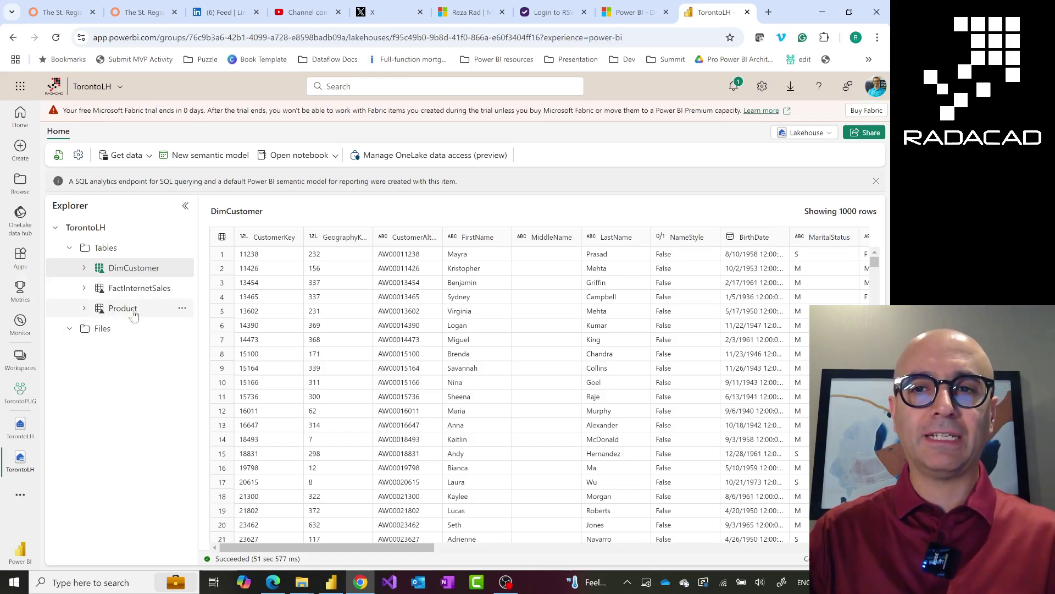
left_click(826, 132)
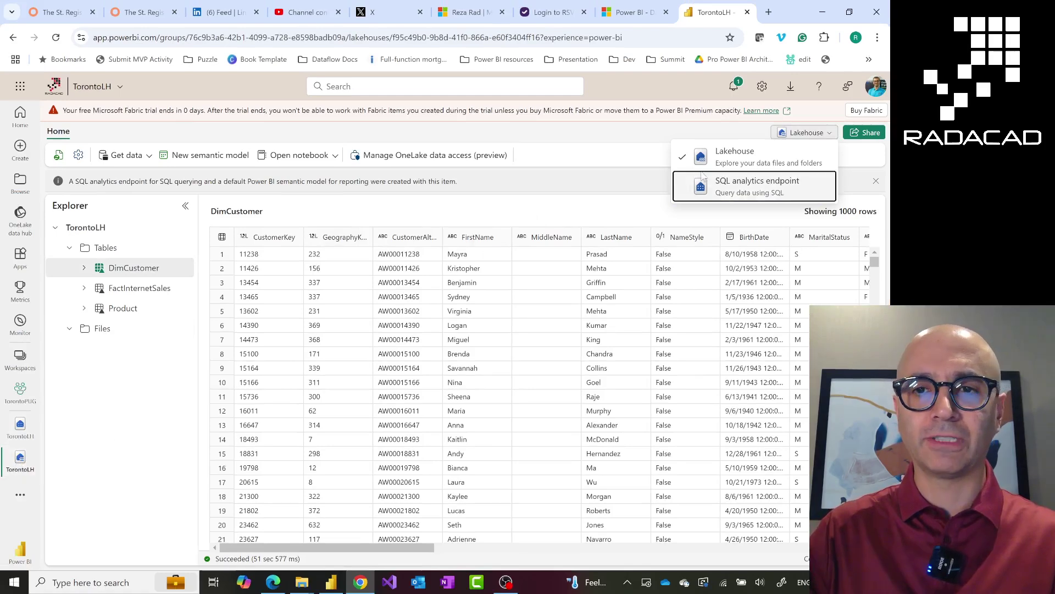
left_click(639, 165)
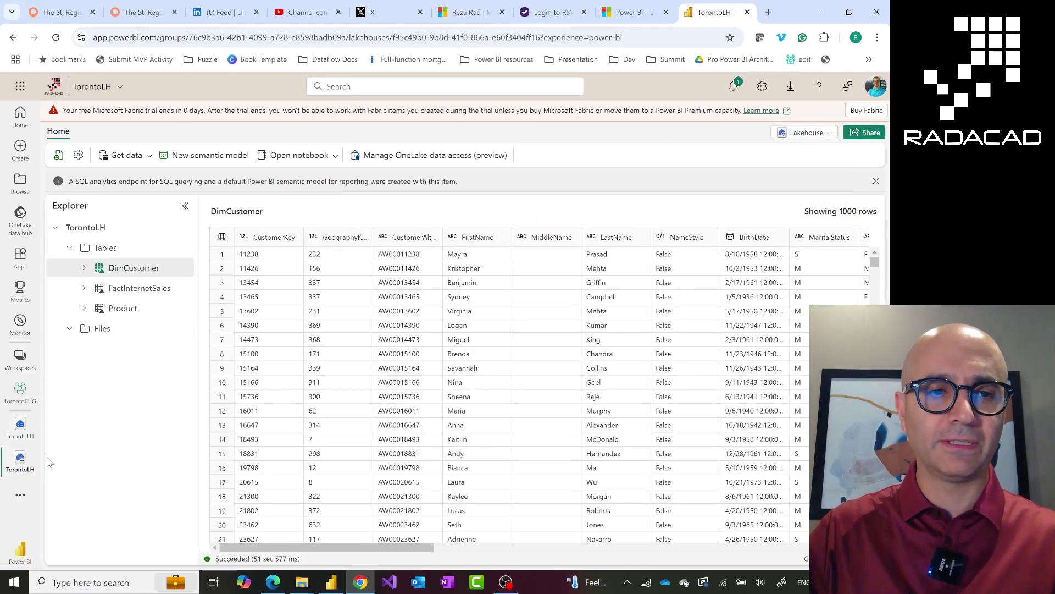
Open the TorontoLH SQL analytics endpoint and select the entire FactInternetSales group by statement in SQL query 2
mouse_move(5, 437)
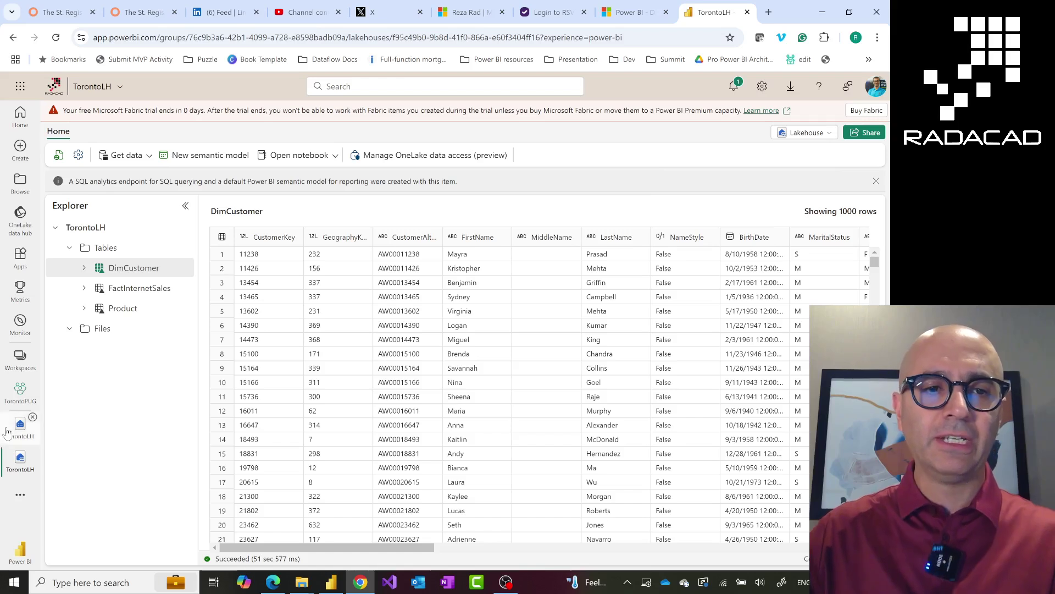
left_click(7, 432)
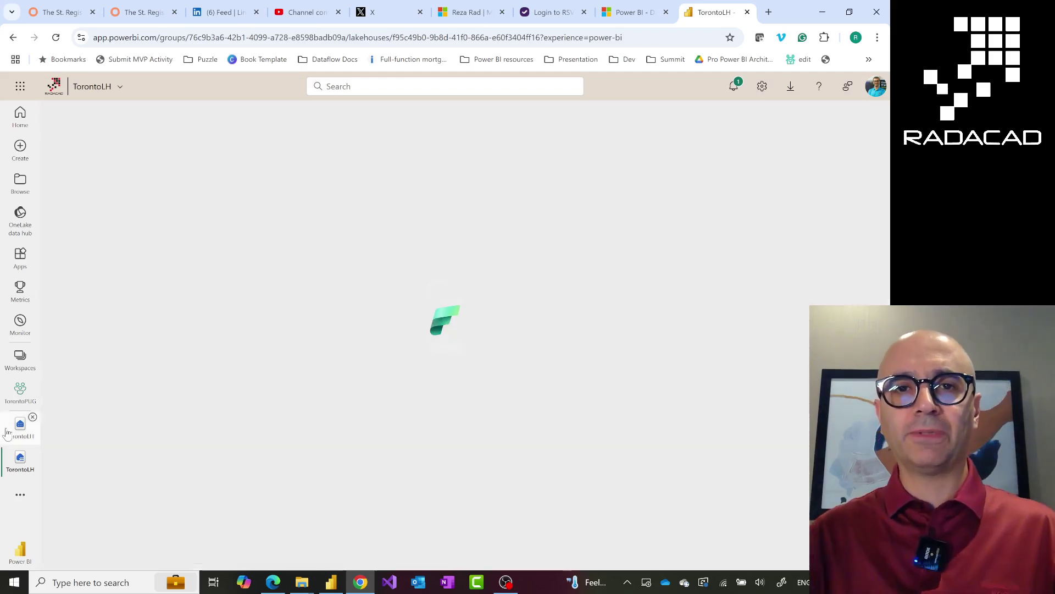
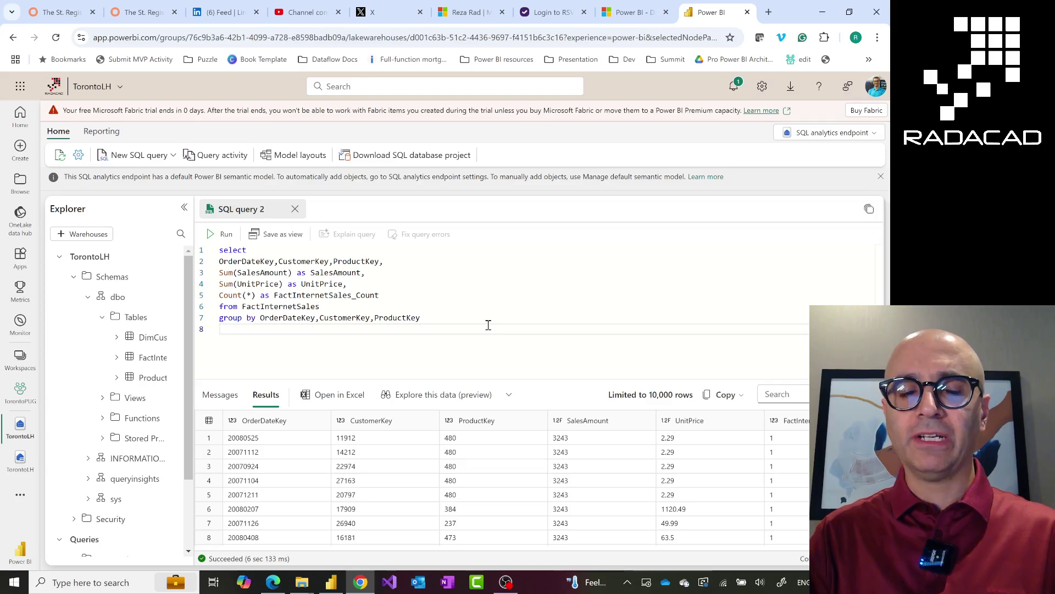
left_click_drag(356, 331, 154, 248)
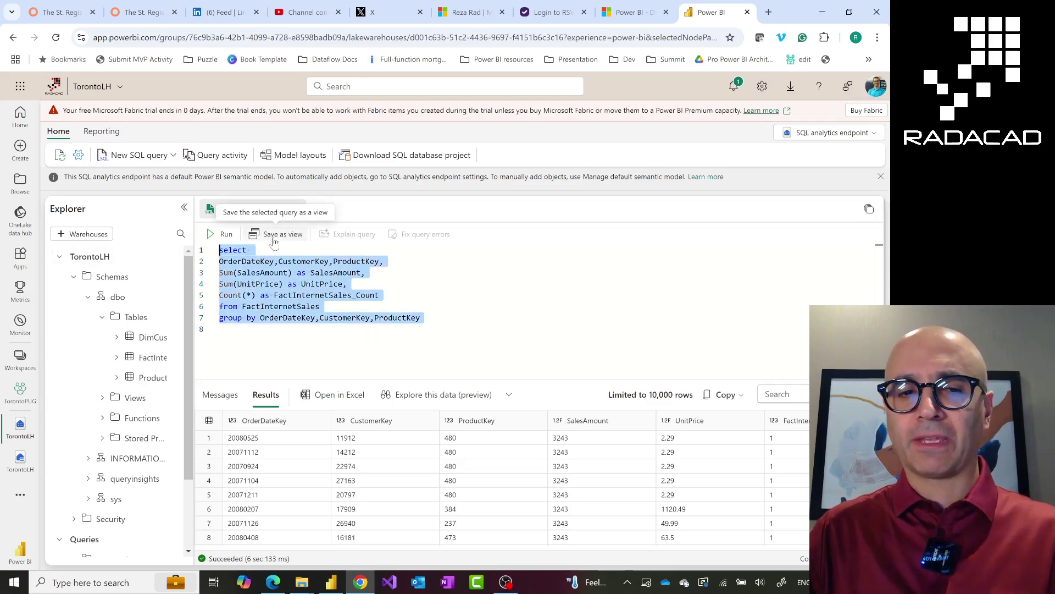